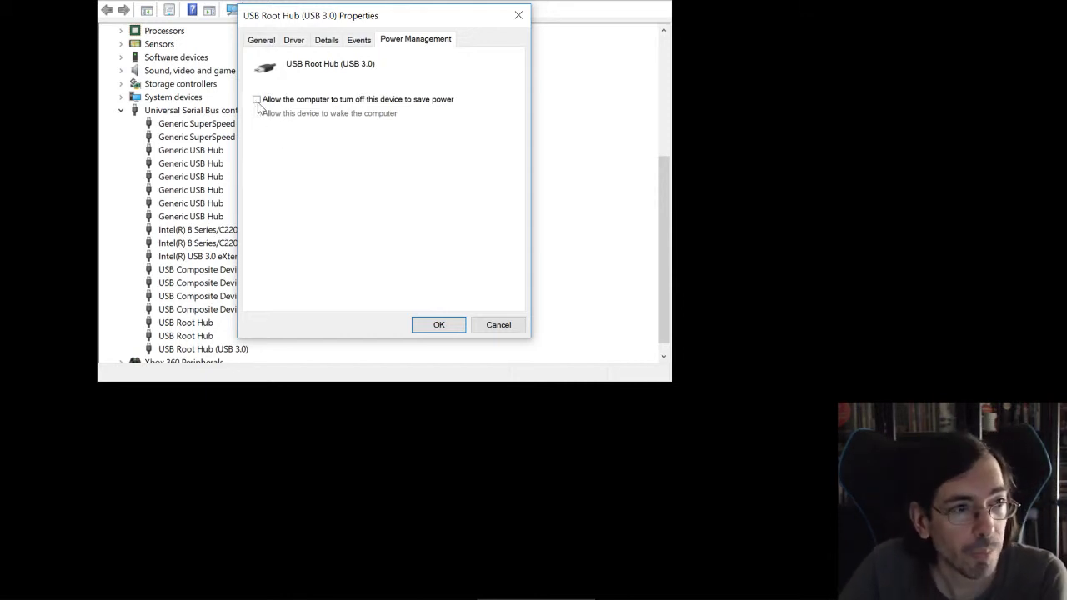
Cancel the USB Root Hub (USB 3.0) properties and check the last USB Composite Device's properties for power management options.
left_click(498, 324)
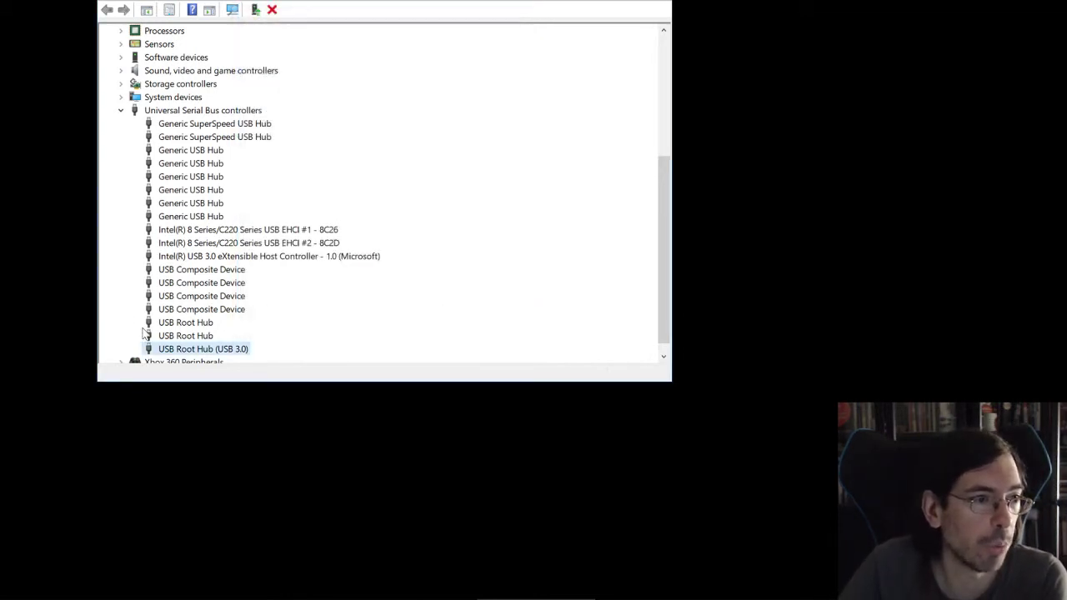
left_click(185, 336)
left_click(188, 323)
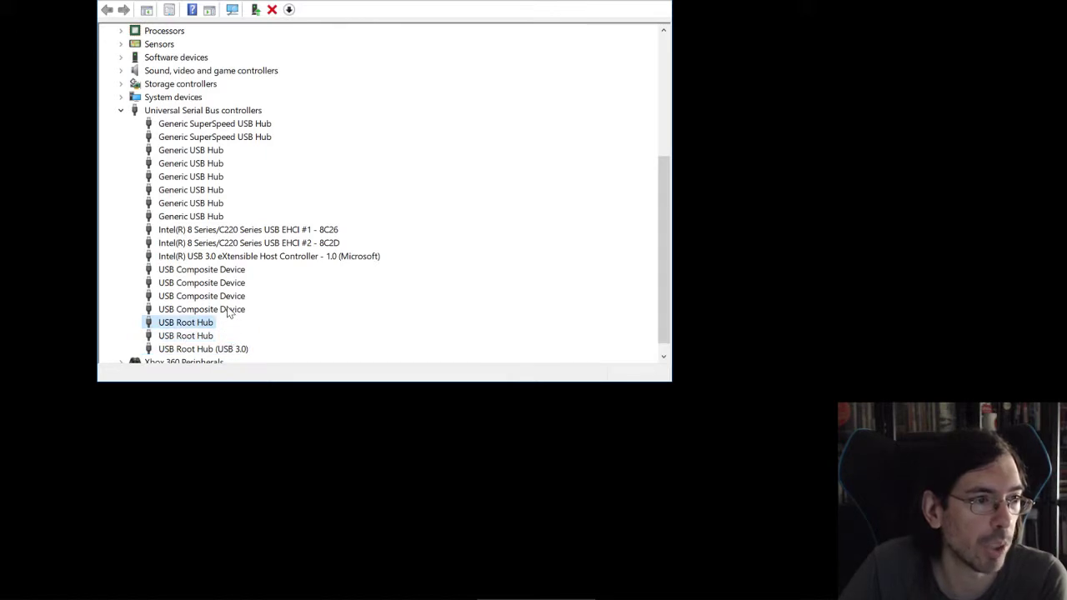
right_click(225, 308)
left_click(270, 392)
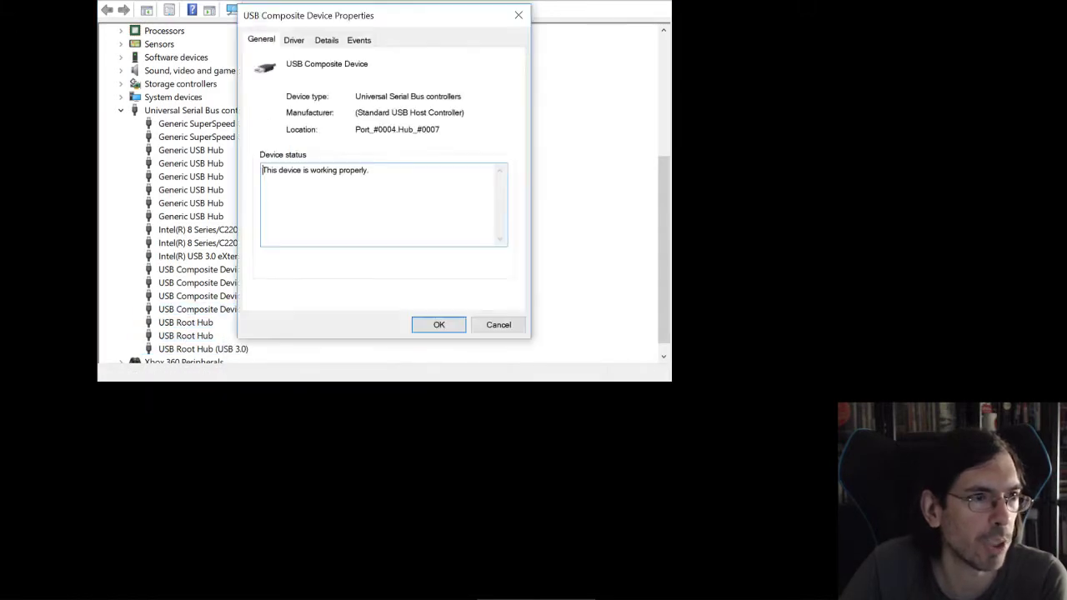
left_click(499, 324)
Check the power management settings of the last Generic USB Hub and close its properties without changes.
right_click(190, 219)
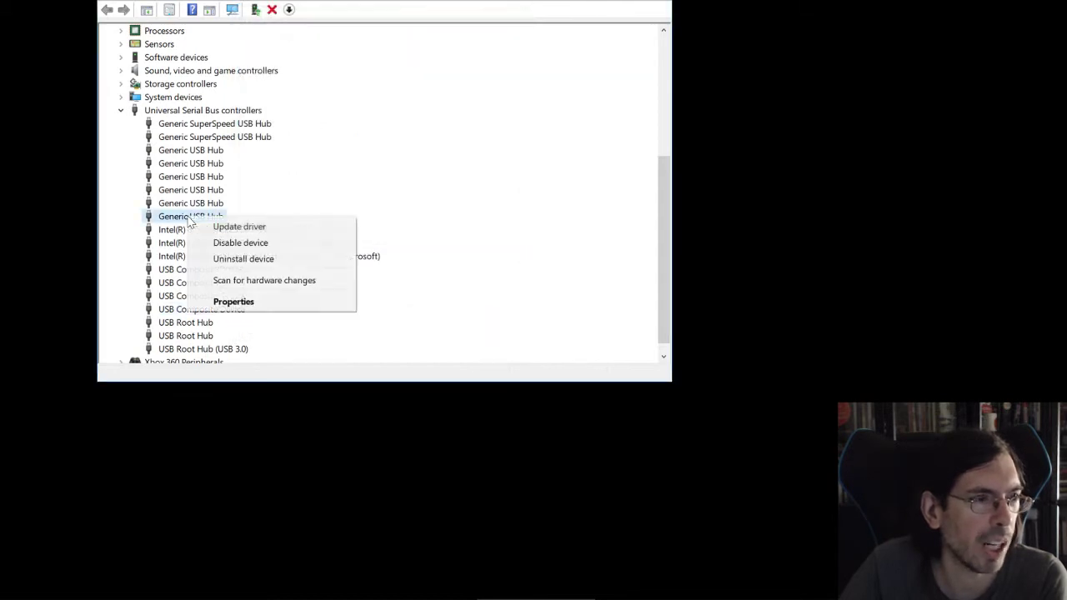
left_click(266, 303)
left_click(499, 41)
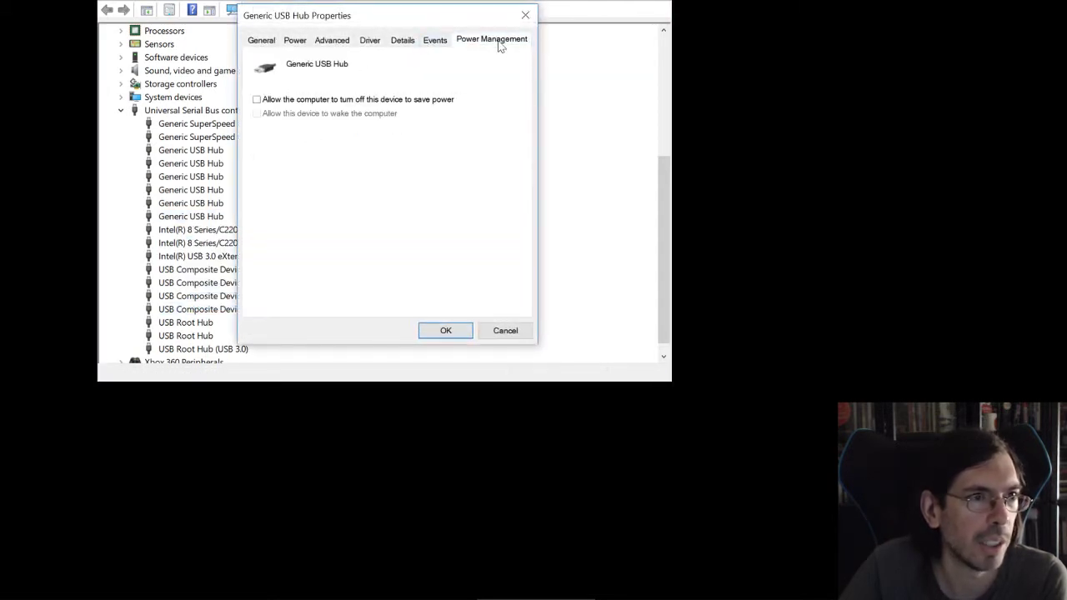
left_click(504, 331)
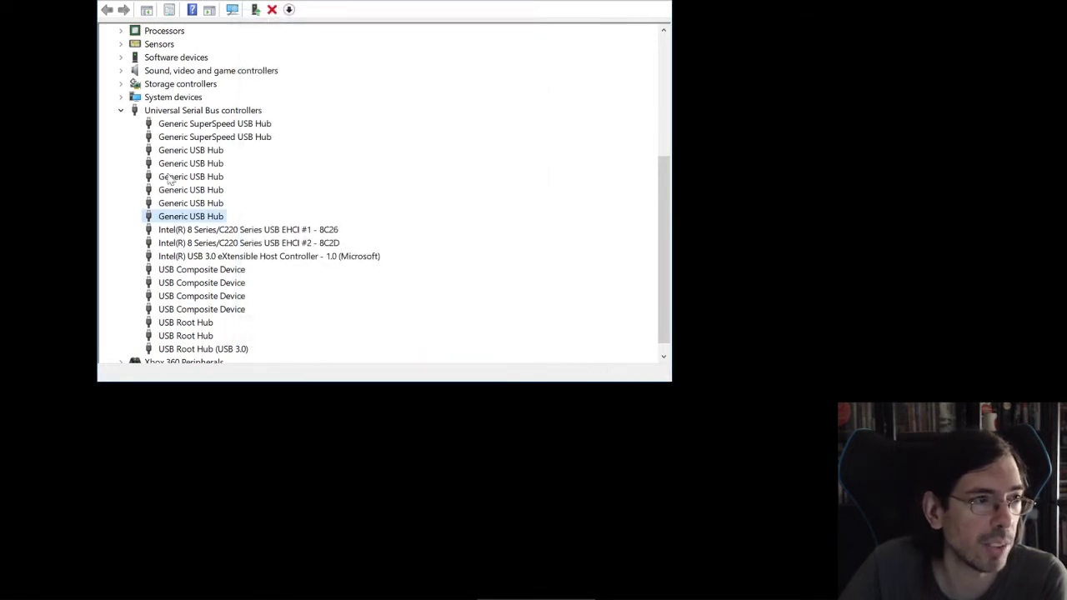
Expand Human Interface Devices and check the last USB Input Device's power management settings.
left_click(188, 112)
scroll(217, 265, "up", 4)
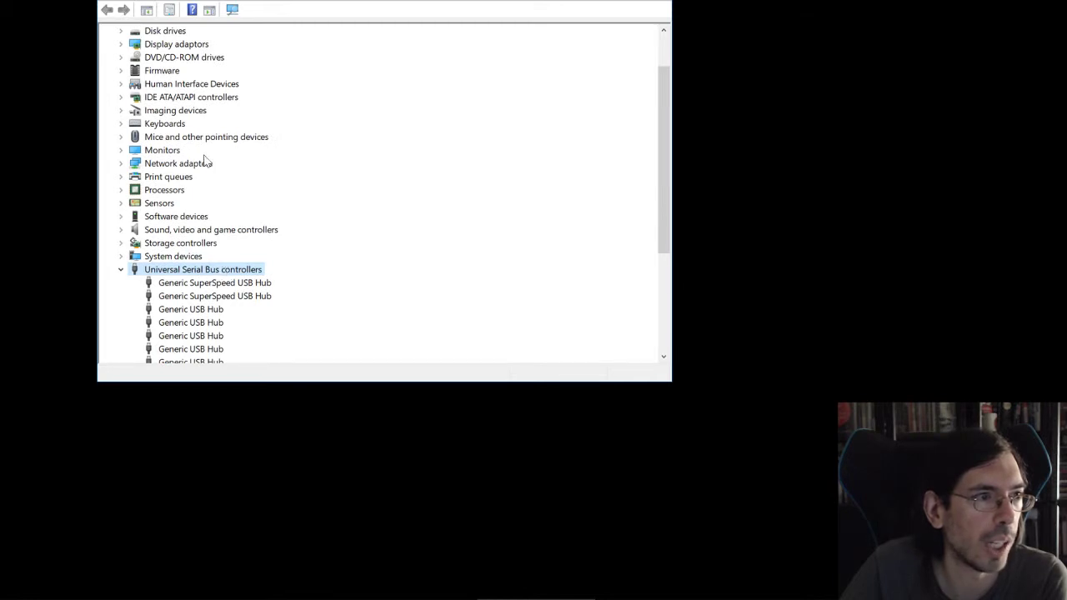
scroll(234, 167, "up", 2)
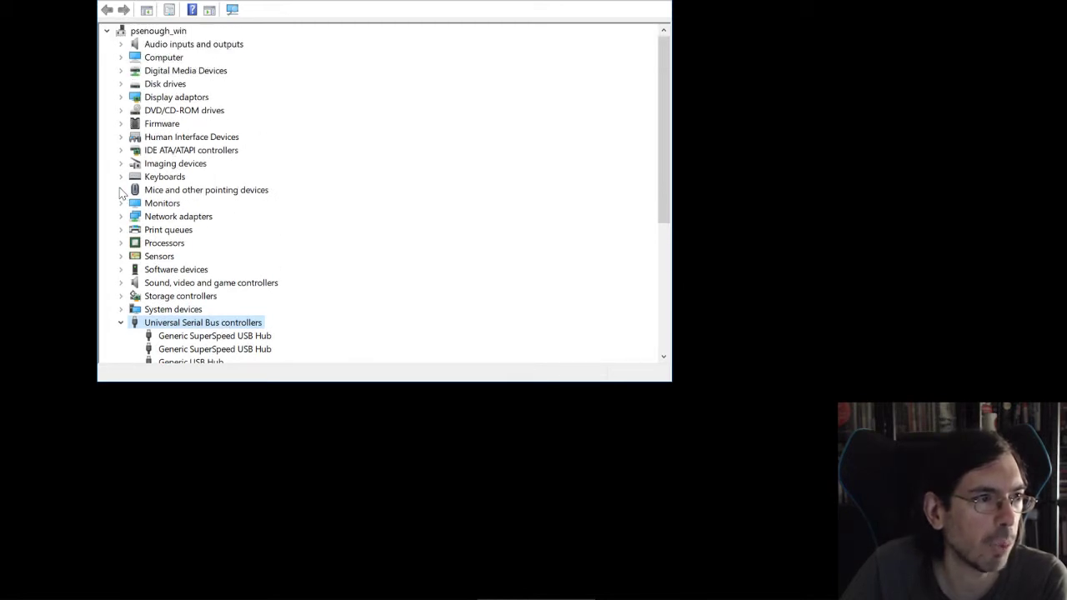
left_click(120, 138)
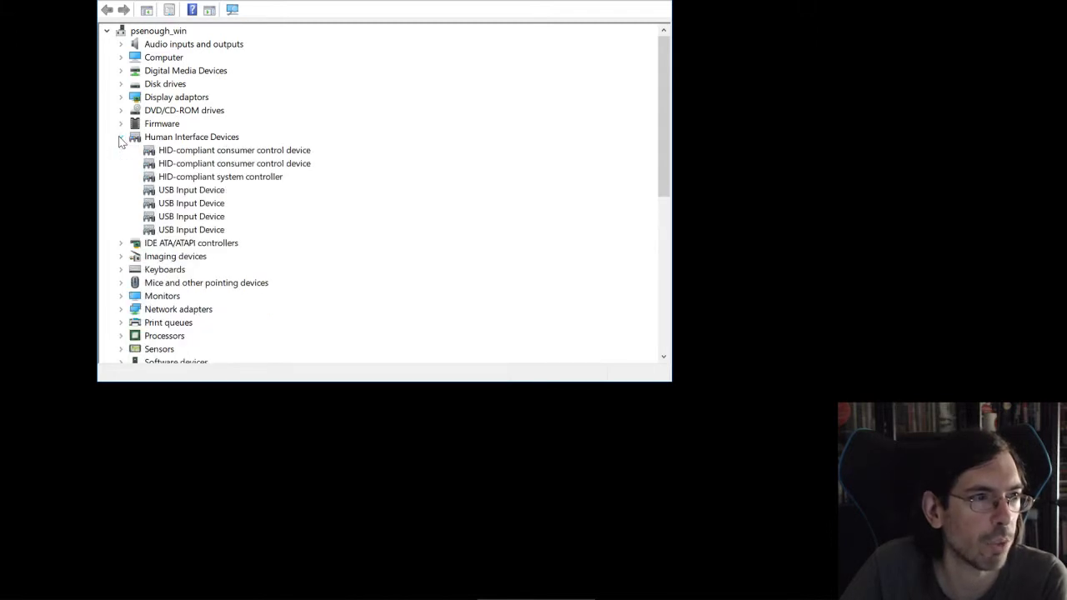
left_click(197, 231)
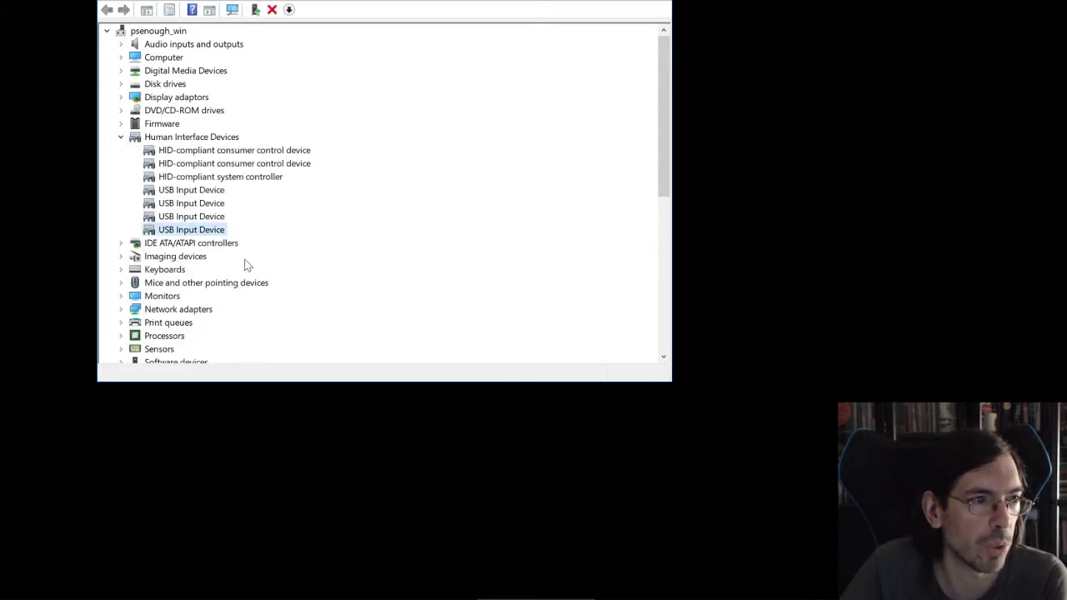
scroll(252, 268, "down", 5)
scroll(253, 267, "up", 4)
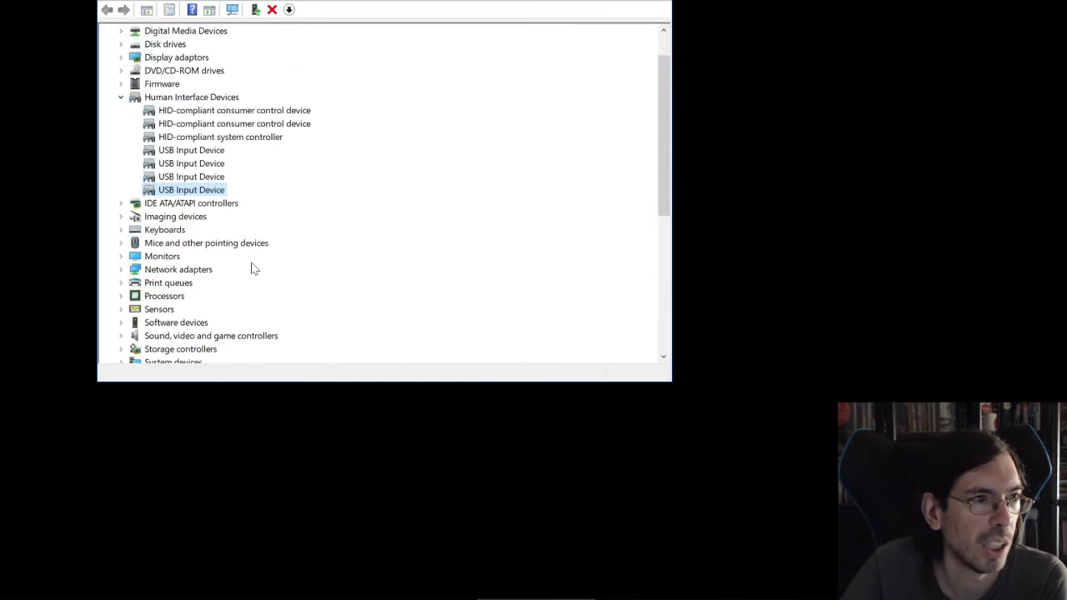
right_click(198, 193)
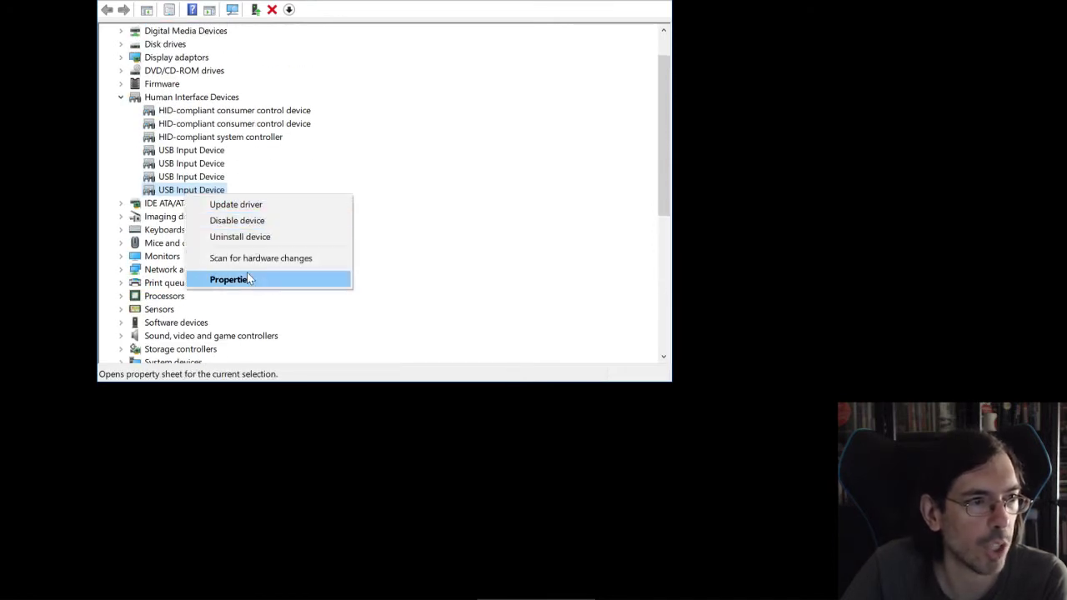
left_click(233, 278)
left_click(415, 40)
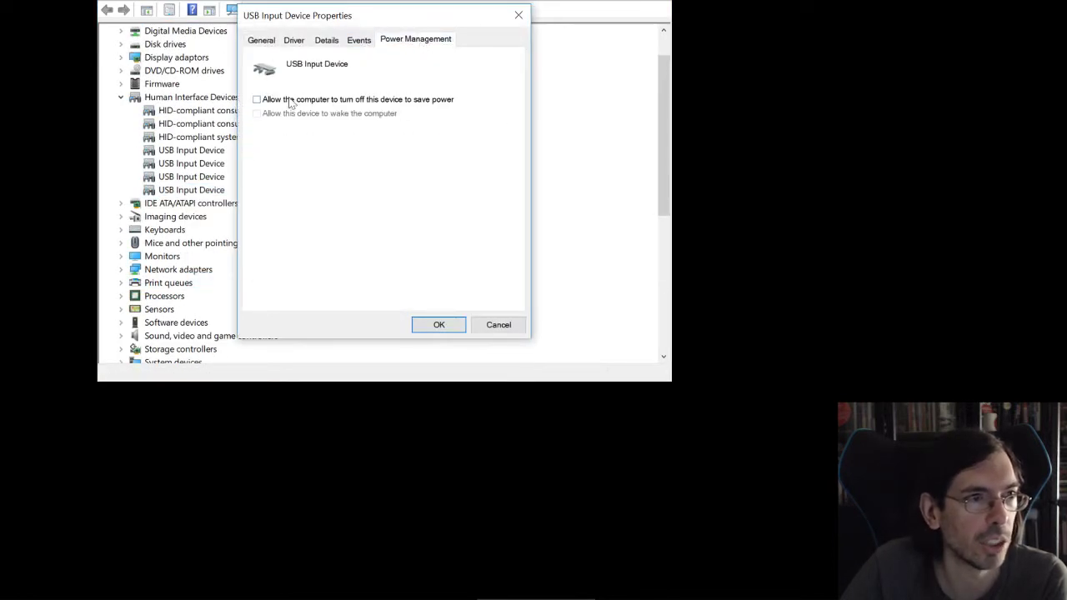
left_click(438, 325)
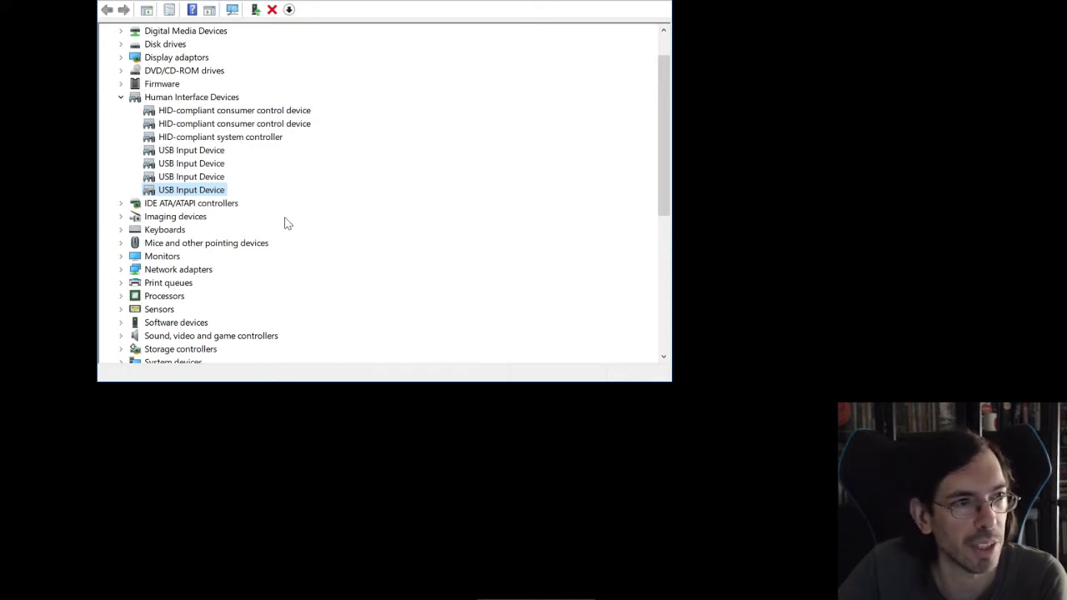
scroll(288, 223, "down", 4)
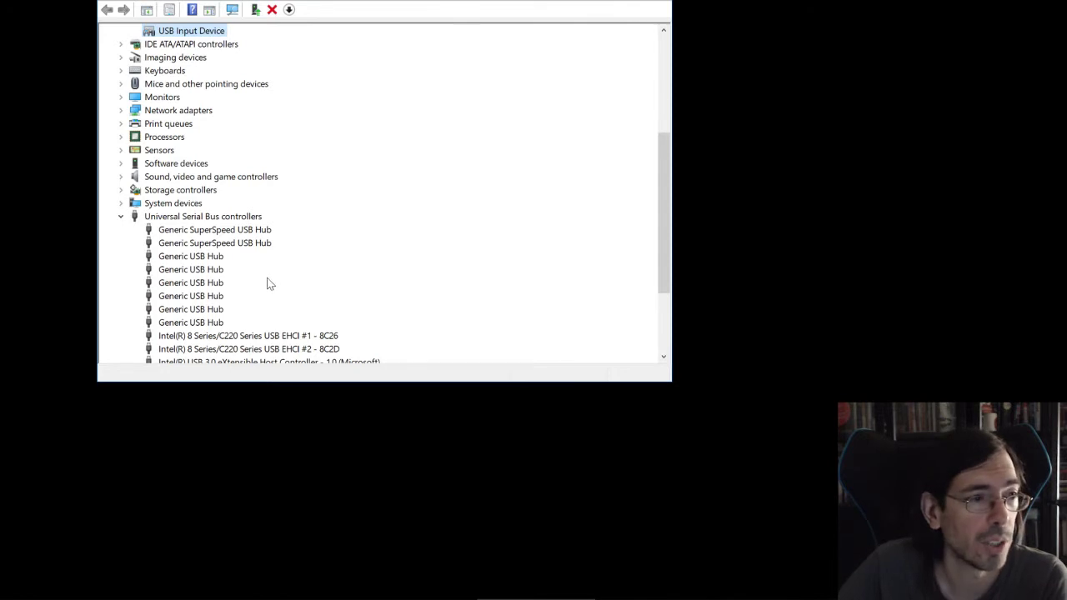
scroll(268, 283, "up", 3)
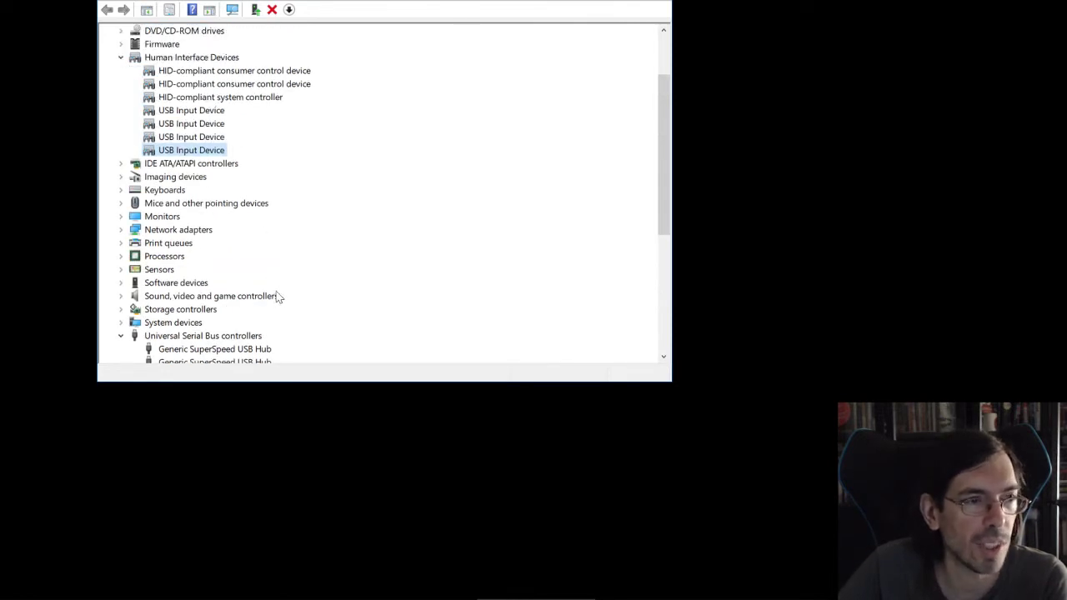
scroll(278, 297, "down", 6)
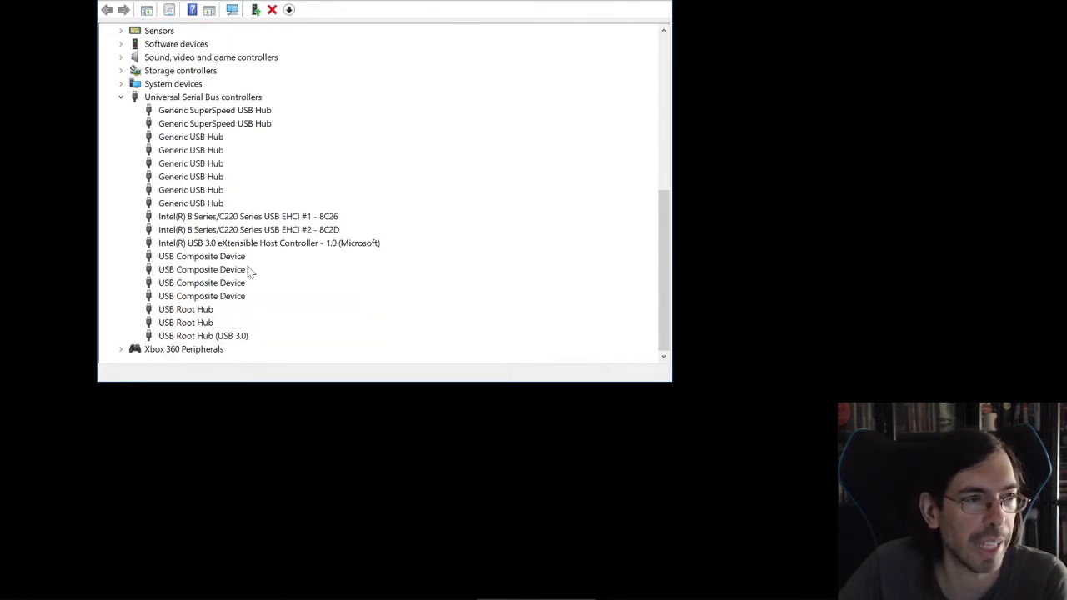
scroll(253, 273, "up", 2)
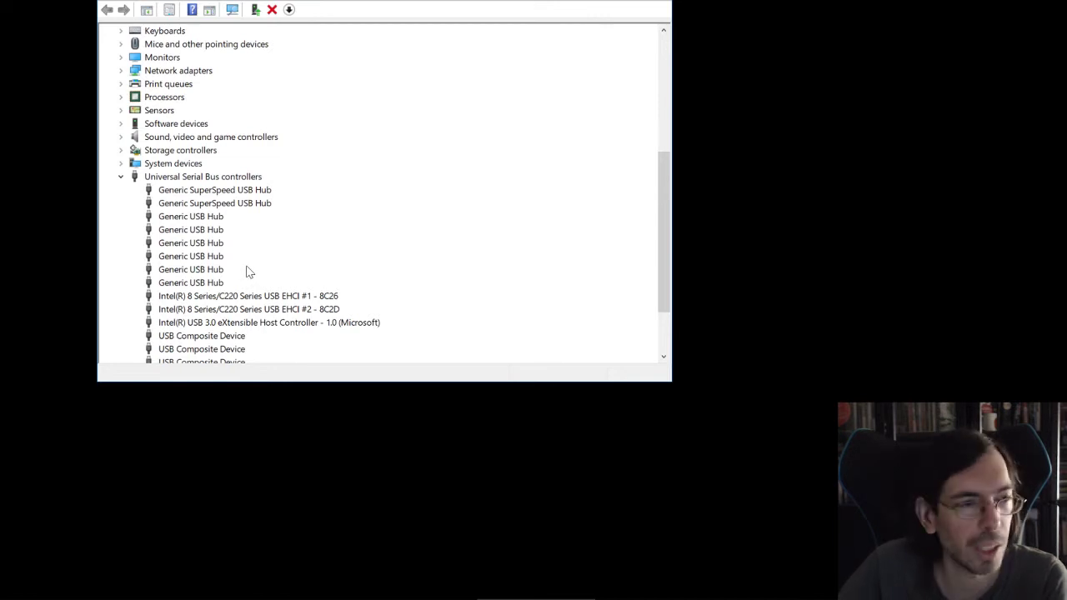
scroll(251, 273, "up", 5)
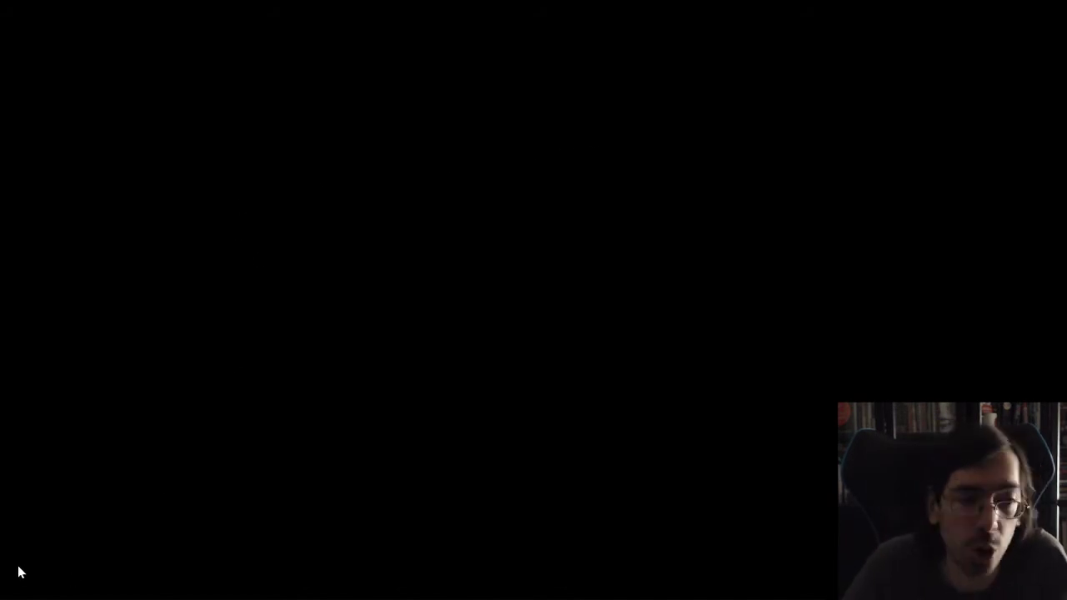
Search Windows for "device" and open Device Manager.
left_click(4, 597)
type("device")
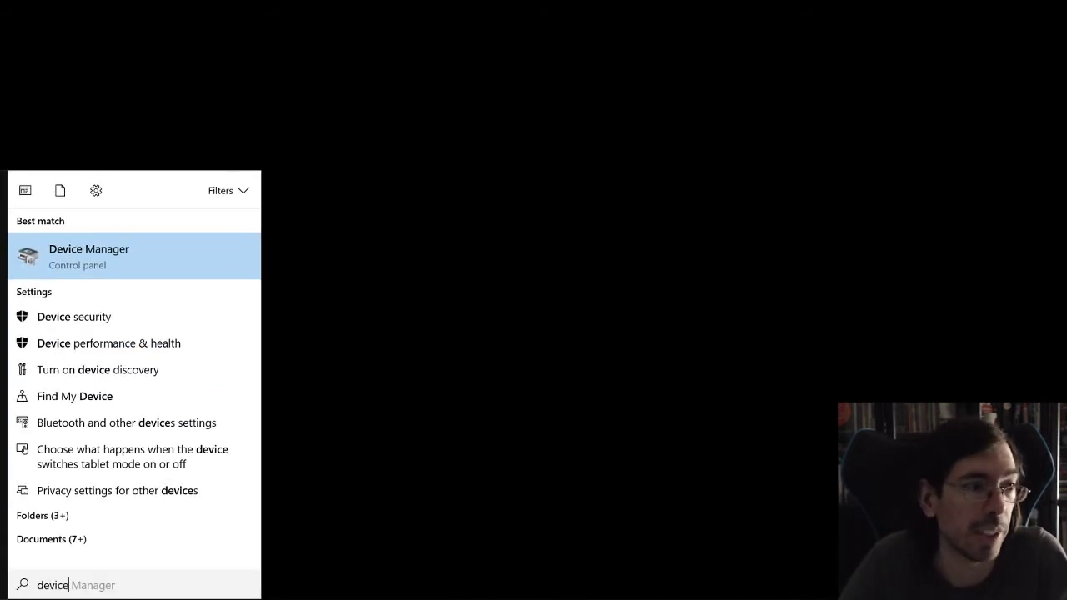
key("Return")
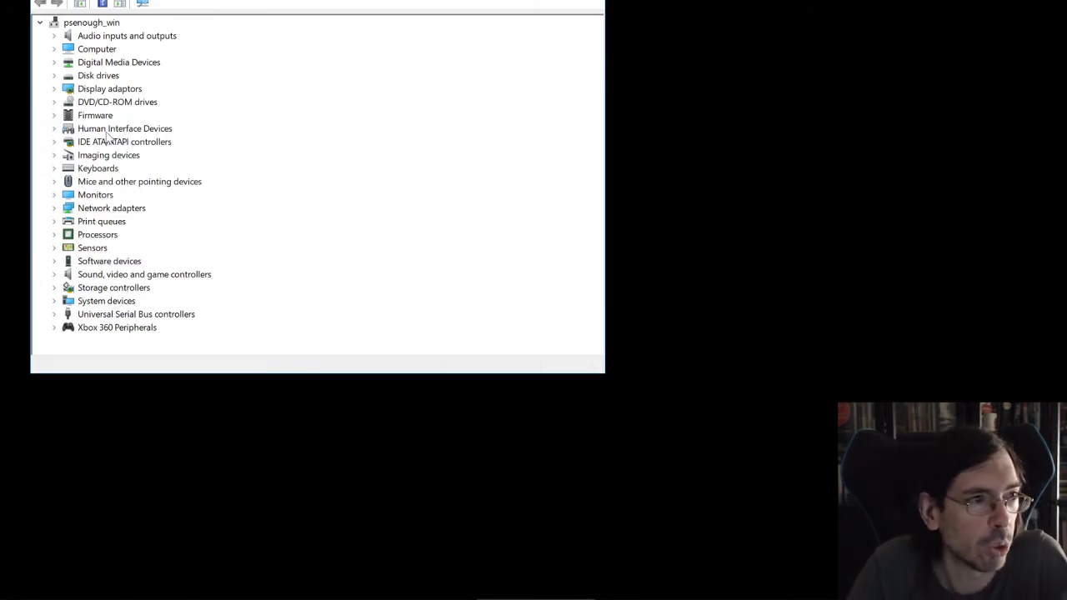
Expand the Keyboards category and view the actions available for the HID Keyboard Device, then dismiss them.
left_click(54, 168)
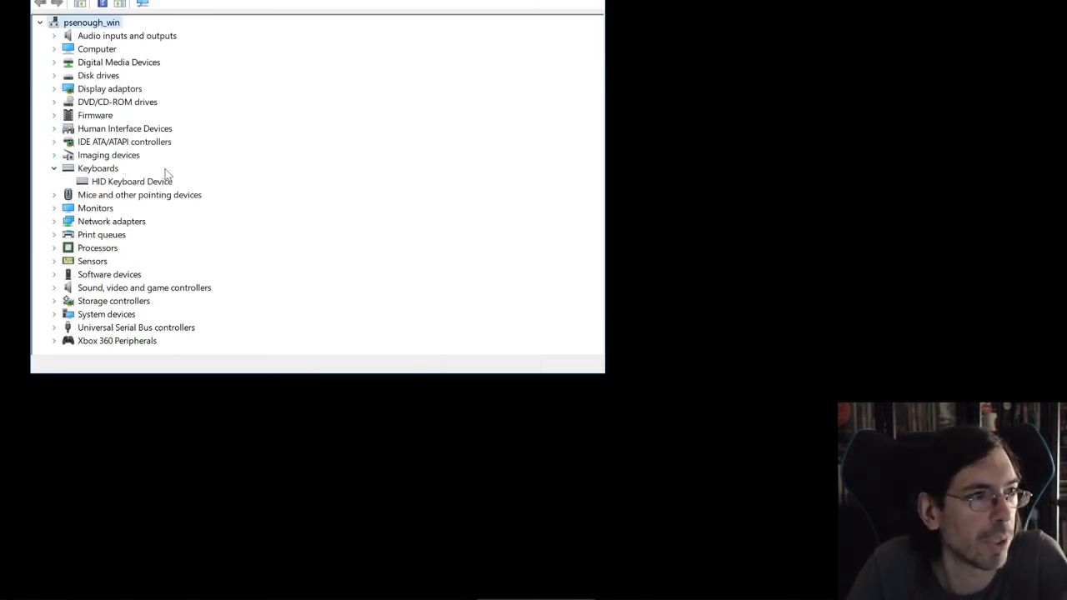
left_click(106, 184)
right_click(127, 183)
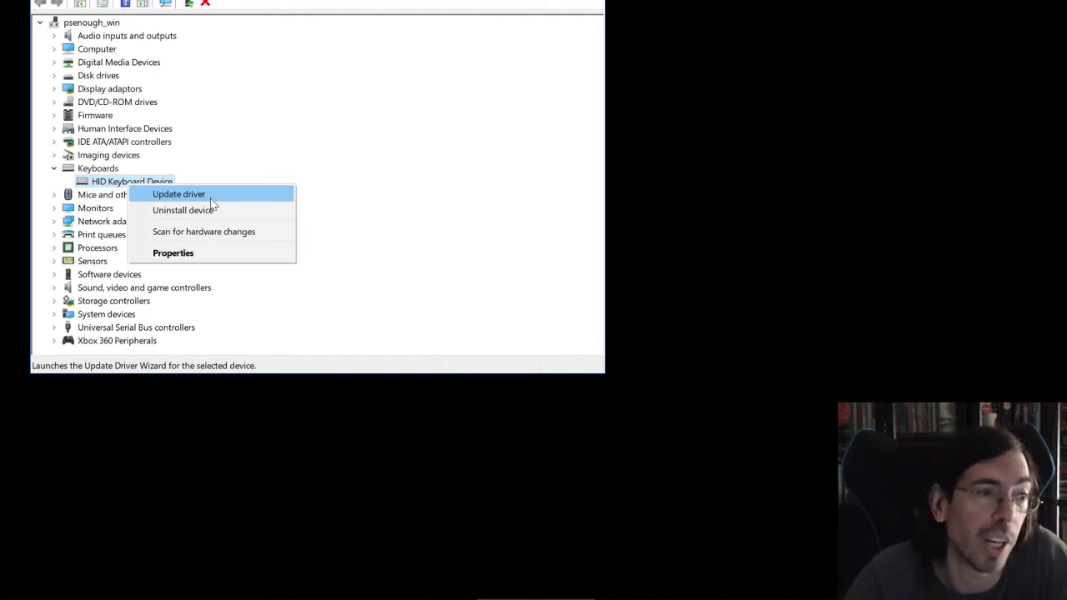
left_click(476, 159)
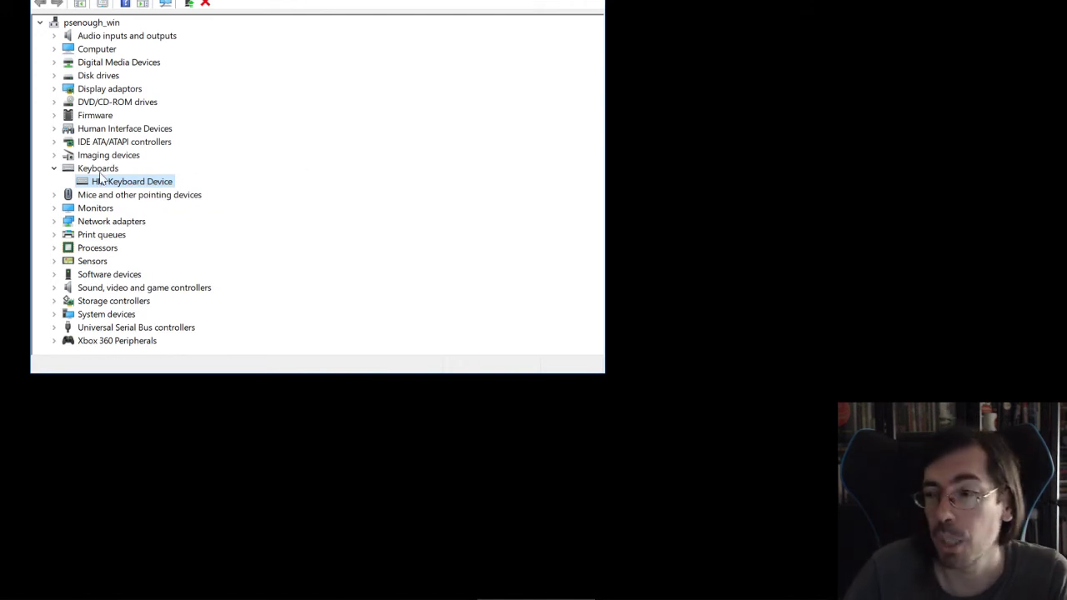